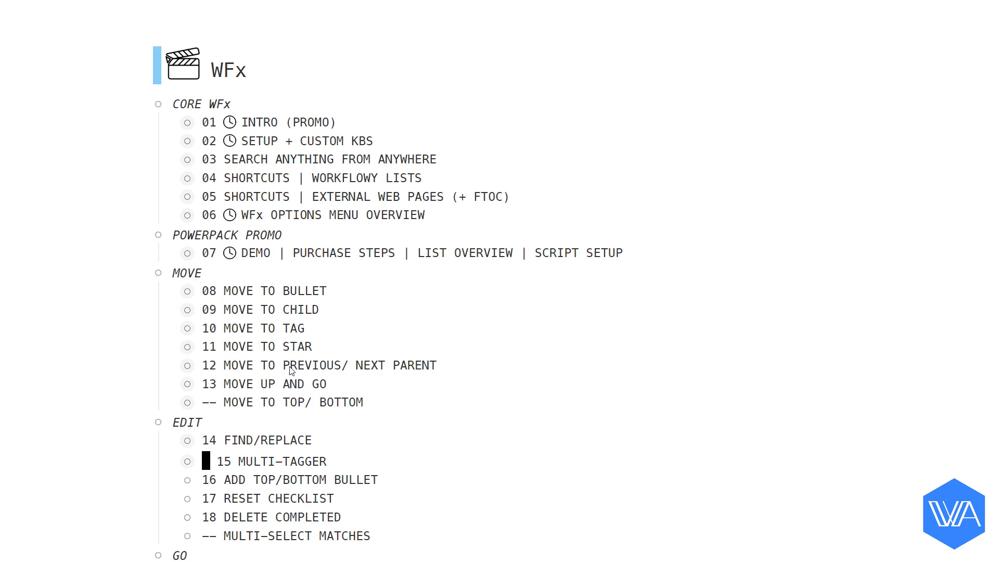
- Select bullets 08 to 13 under MOVE together with bullet 14 FIND/REPLACE under EDIT
{"action": "scroll", "coordinate": [290, 370], "scroll_direction": "down", "scroll_amount": 3}
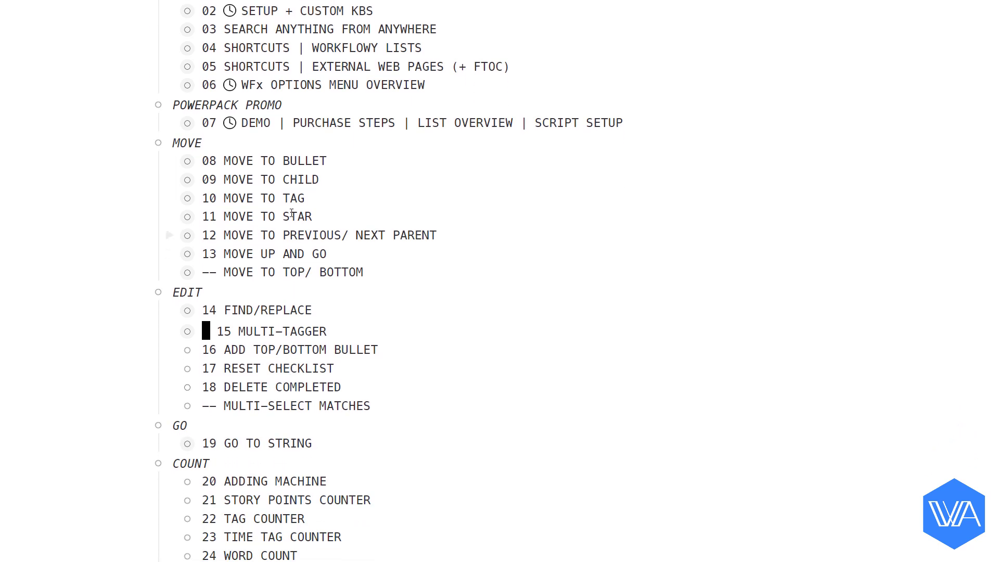
{"action": "key", "text": "shift+Down"}
{"action": "key", "text": "shift+Down"}
{"action": "key", "text": "shift+Down"}
{"action": "key", "text": "shift+Down"}
{"action": "key", "text": "shift+Down"}
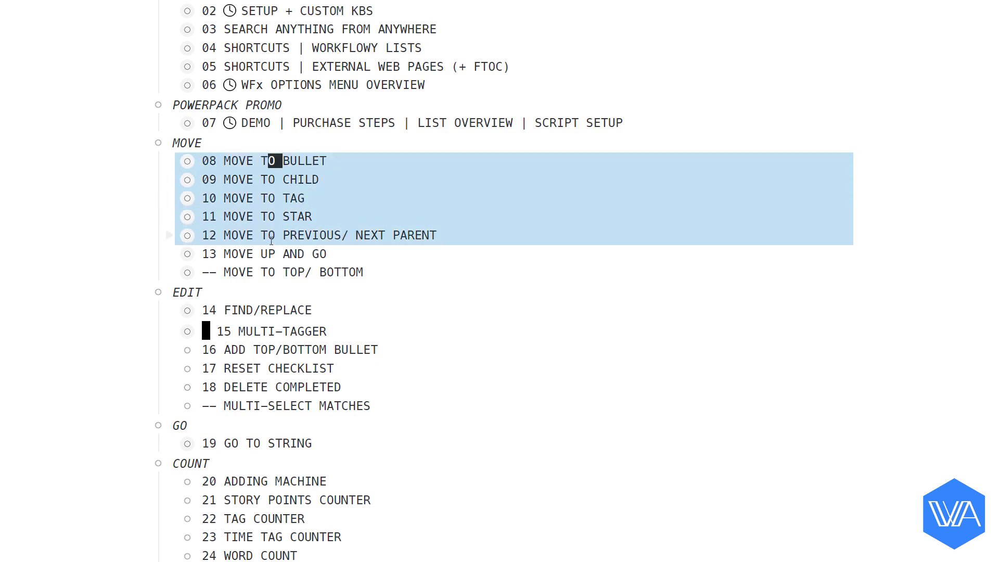
{"action": "left_click", "coordinate": [246, 312], "text": "ctrl"}
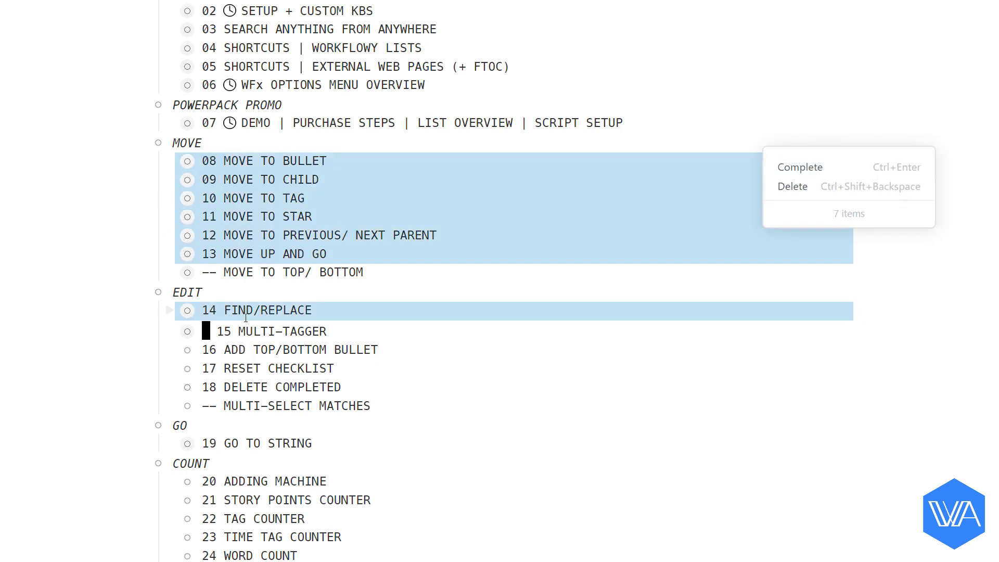
- Run the WFx Multi-Tagger (mt) and prepend the tag #t-light-sky-blue to the selected bullets
{"action": "key", "text": "ctrl+shift+m"}
{"action": "type", "text": "mt"}
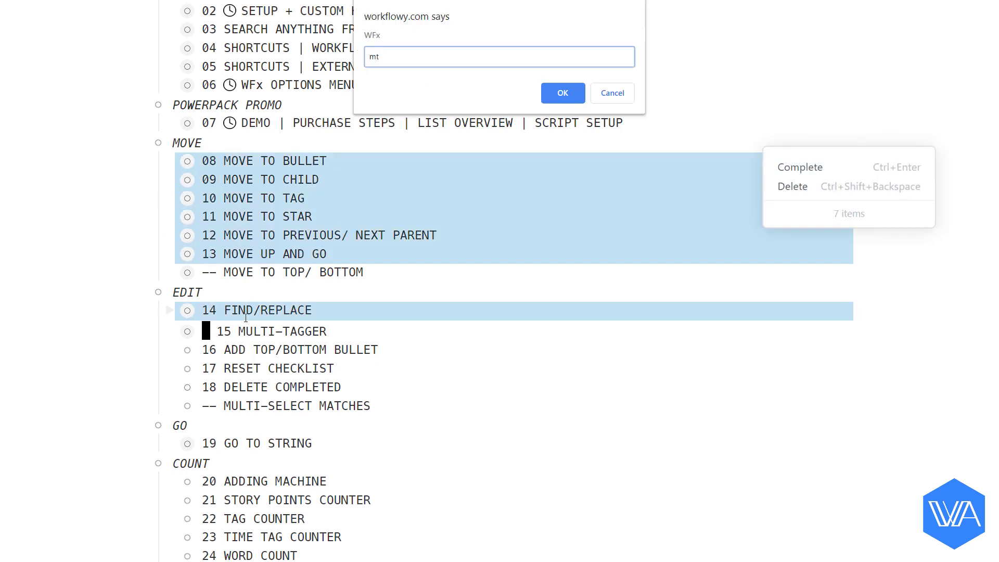
{"action": "key", "text": "Return"}
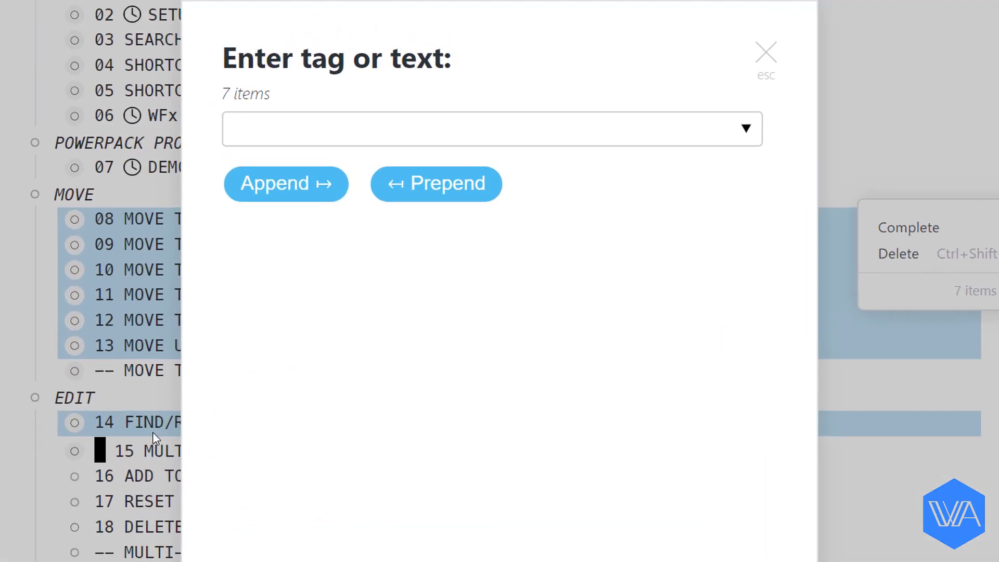
{"action": "type", "text": "#t"}
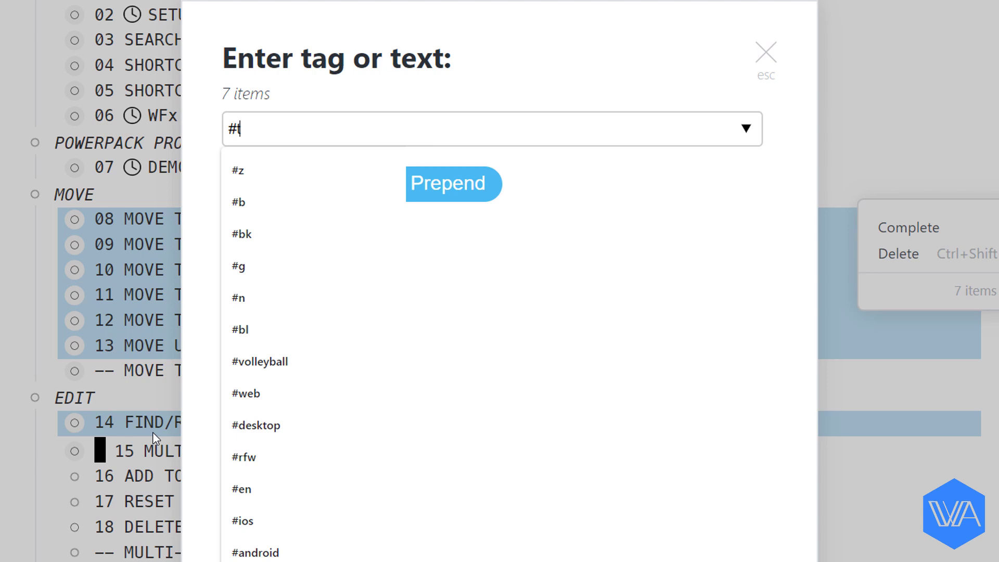
{"action": "type", "text": "-light"}
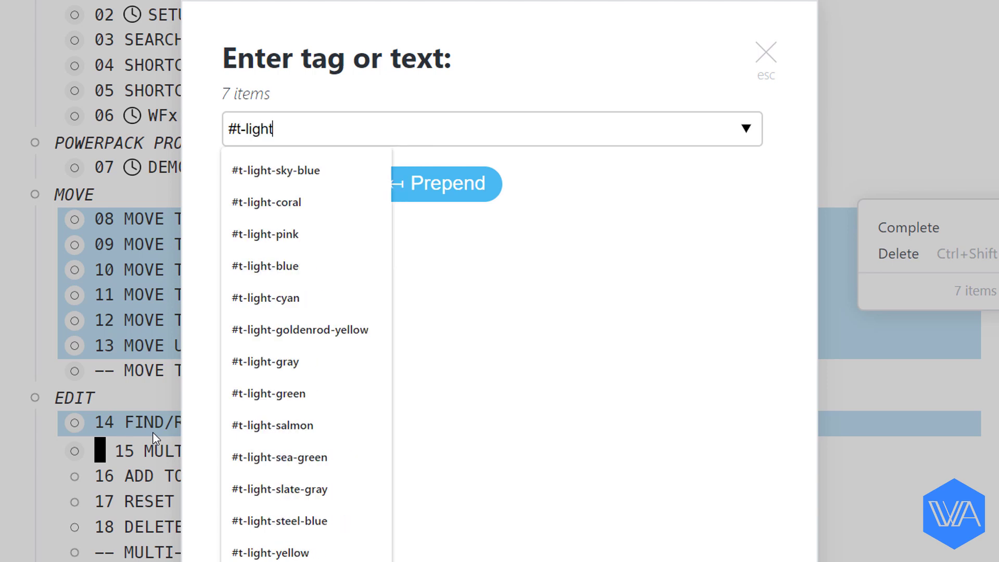
{"action": "key", "text": "Down"}
{"action": "key", "text": "Return"}
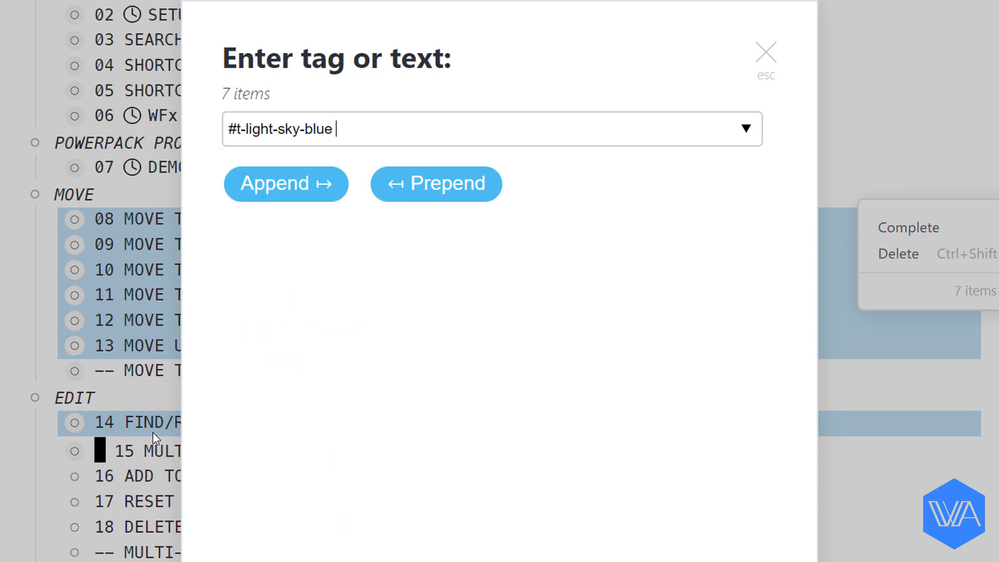
{"action": "key", "text": "Return"}
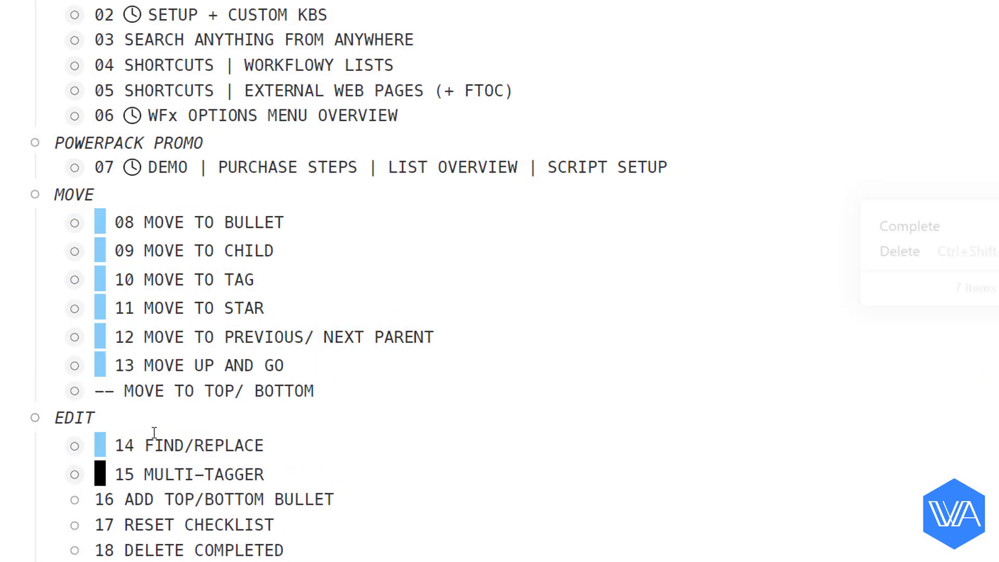
- Select the two unnumbered bullets, MOVE TO TOP/ BOTTOM and MULTI-SELECT MATCHES
{"action": "left_click", "coordinate": [190, 399]}
{"action": "key", "text": "Escape"}
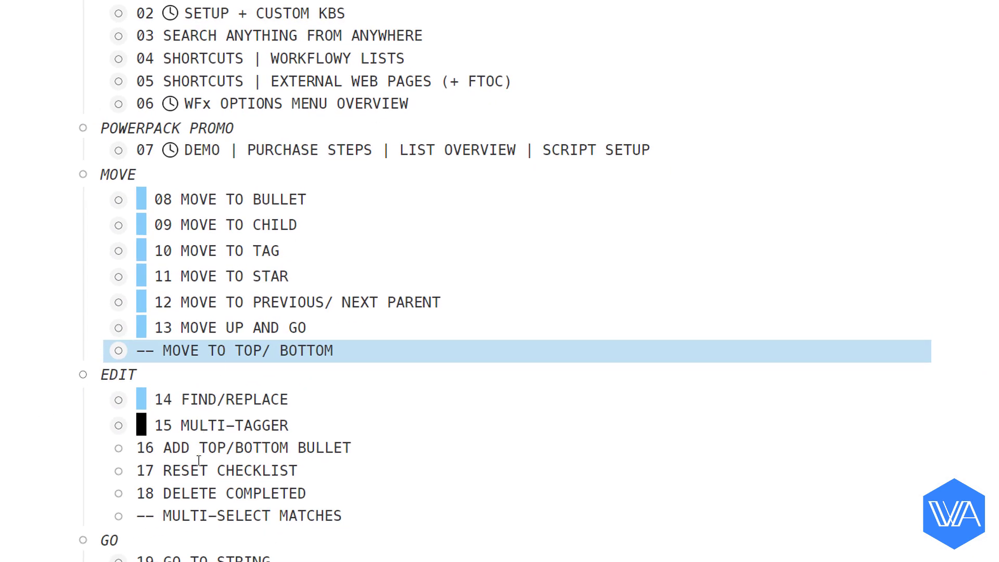
{"action": "left_click", "coordinate": [189, 516], "text": "ctrl"}
- Run the WFx Multi-Tagger (mt) and prepend the tag #t-light-coral to the two selected bullets
{"action": "key", "text": "alt+t"}
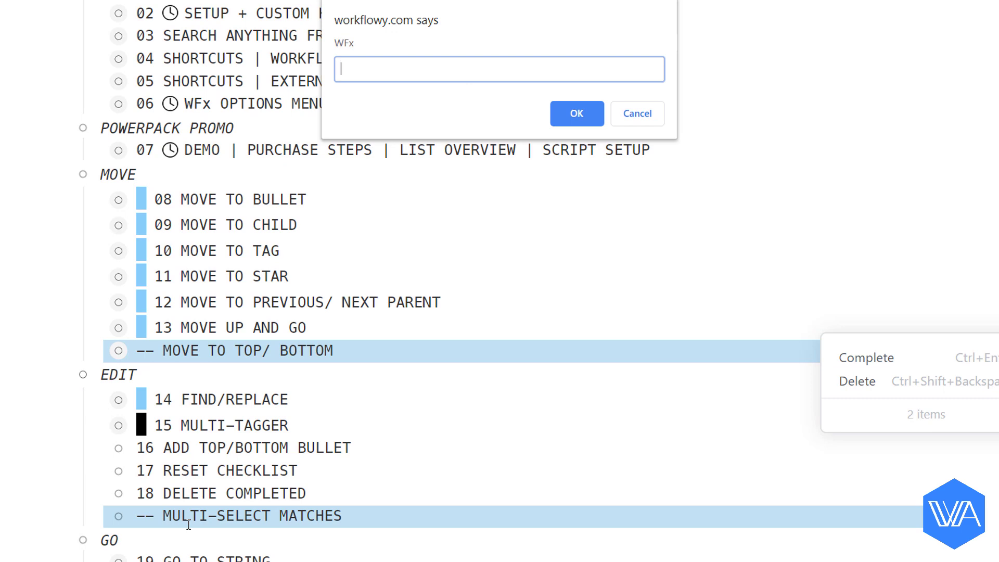
{"action": "type", "text": "mt"}
{"action": "key", "text": "Return"}
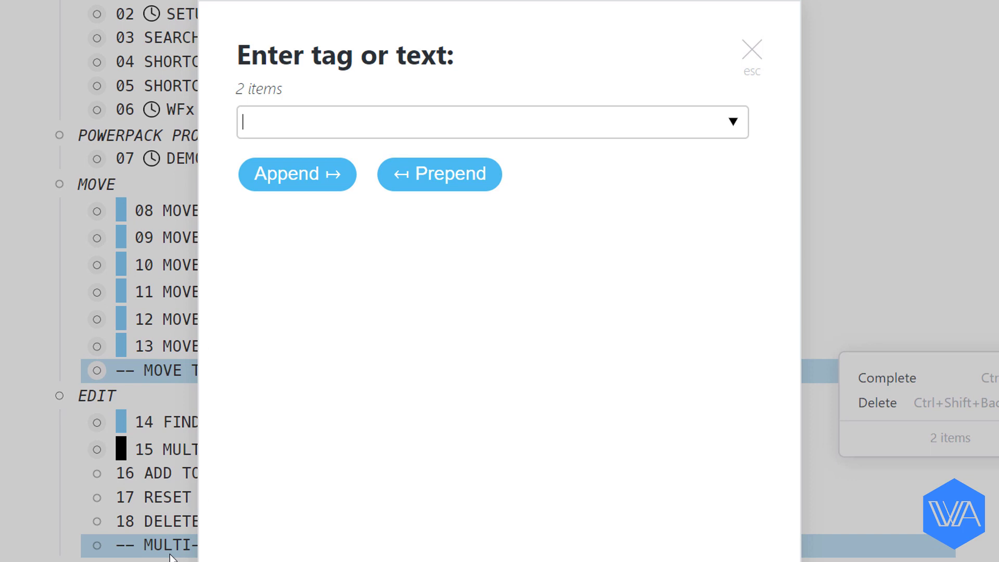
{"action": "type", "text": "t-ligh"}
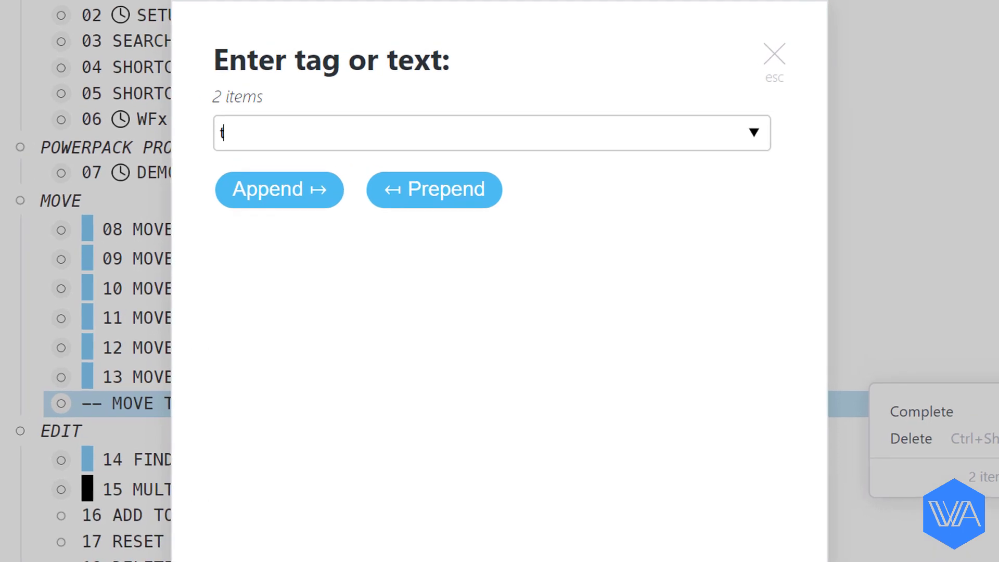
{"action": "key", "text": "Down"}
{"action": "key", "text": "Down"}
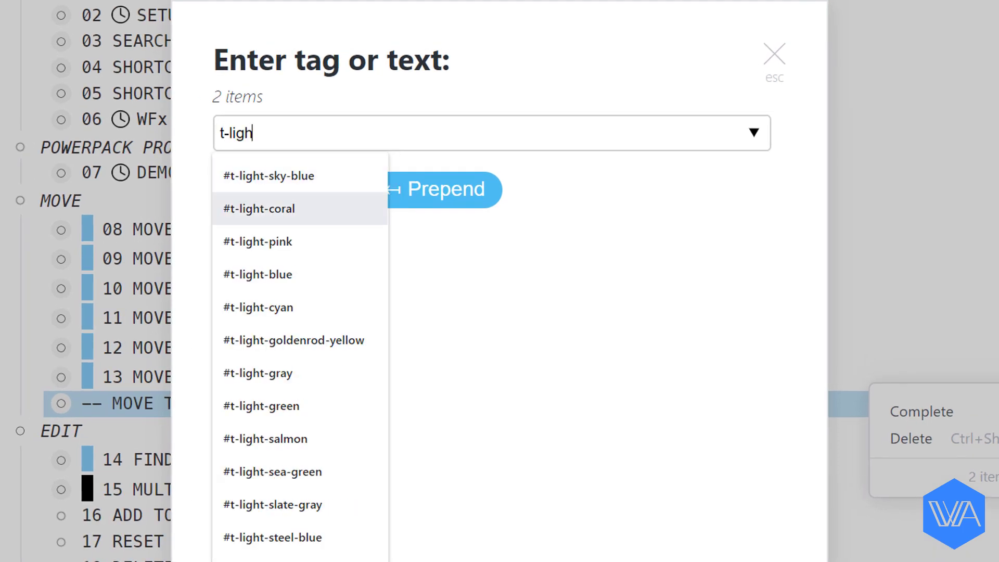
{"action": "key", "text": "Return"}
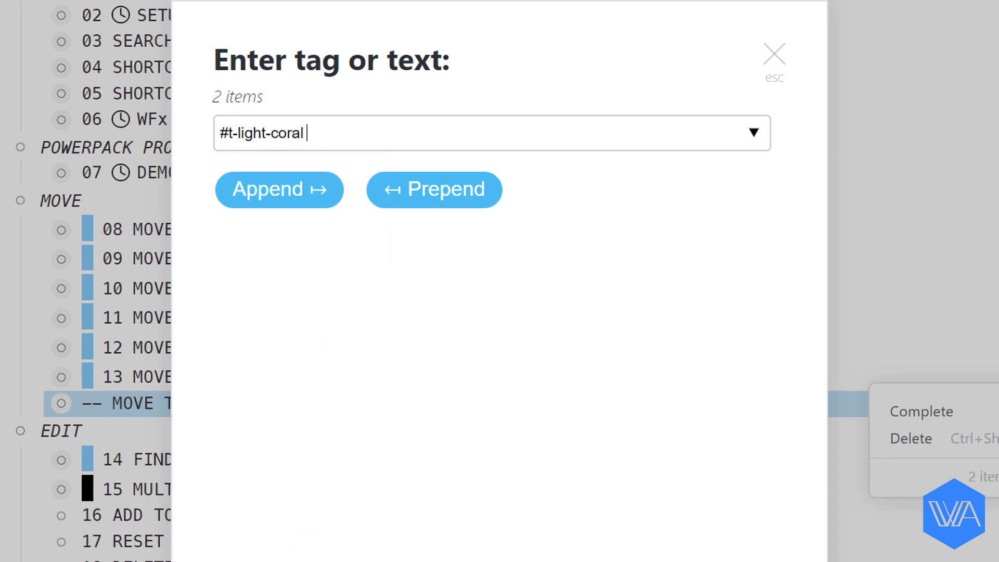
{"action": "key", "text": "Return"}
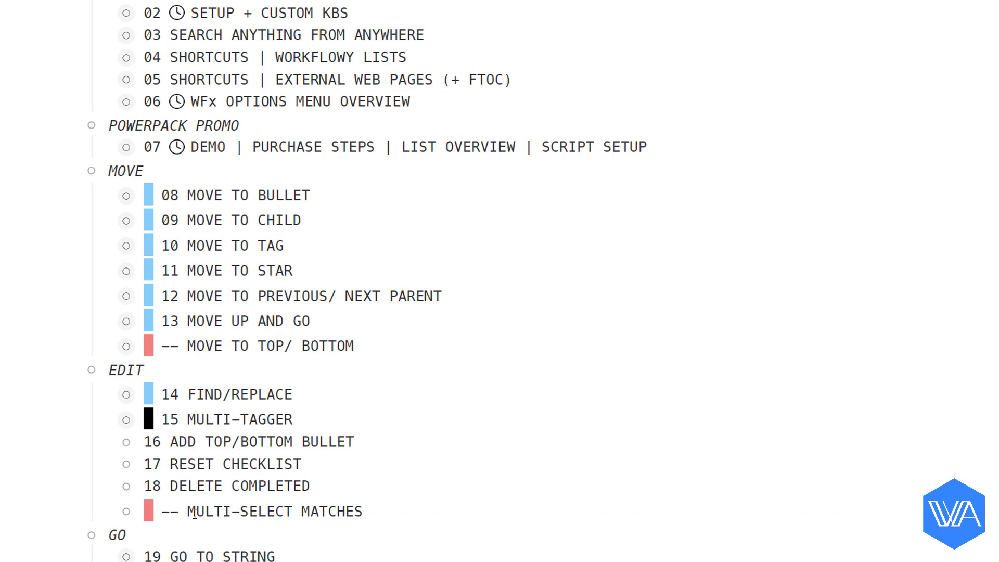
- Select all remaining untagged numbered bullets, 01 to 07 and 16 to 31, across the WFx list
{"action": "scroll", "coordinate": [195, 514], "scroll_direction": "up", "scroll_amount": 3}
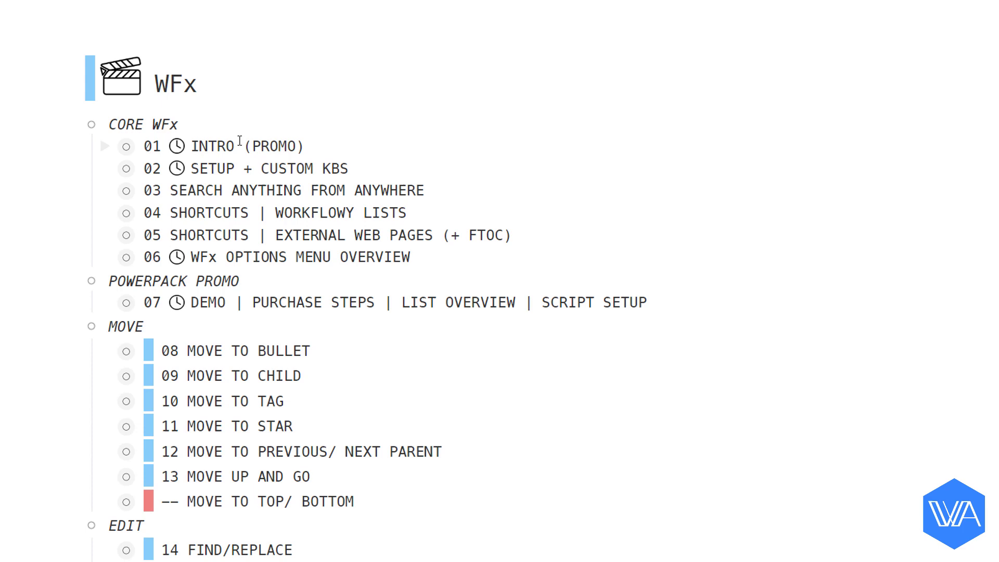
{"action": "left_click_drag", "start_coordinate": [241, 142], "coordinate": [185, 494]}
{"action": "scroll", "coordinate": [223, 258], "scroll_direction": "down", "scroll_amount": 8}
{"action": "scroll", "coordinate": [250, 403], "scroll_direction": "down", "scroll_amount": 3}
- Run the WFx Multi-Tagger (mt) and prepend the tag #t-white-smoke to the selected untagged bullets
{"action": "key", "text": "alt+x"}
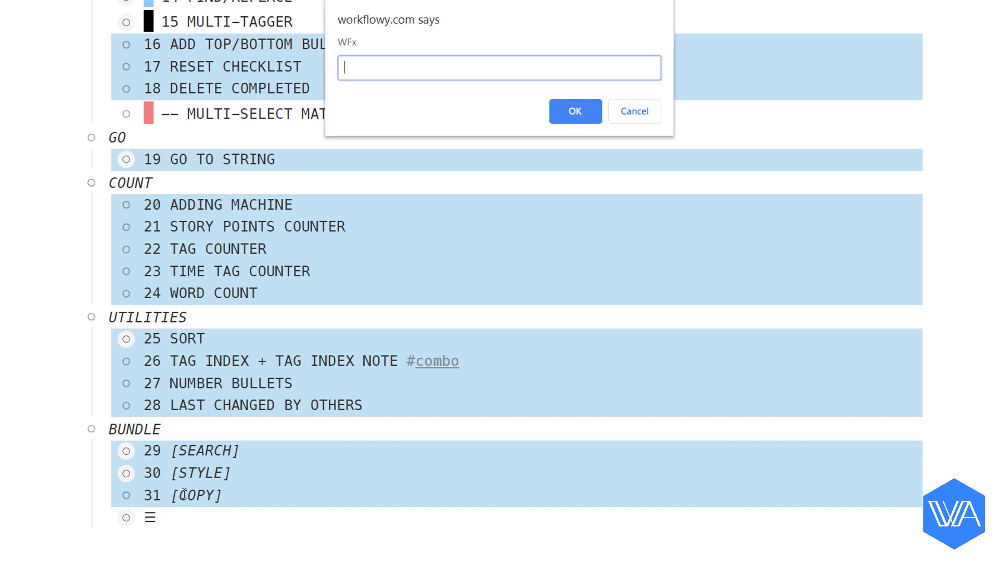
{"action": "type", "text": "mt"}
{"action": "key", "text": "Return"}
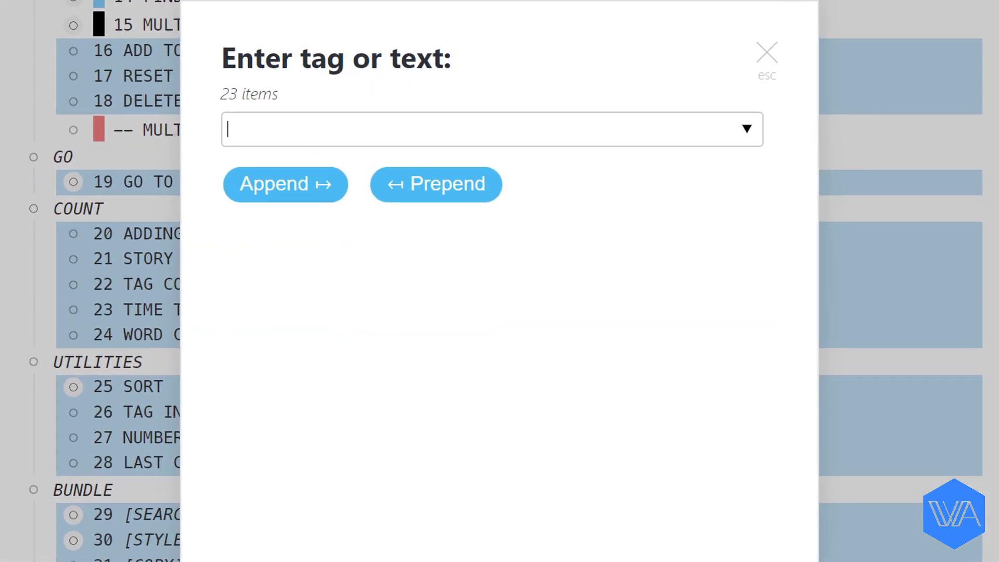
{"action": "type", "text": "#t-white"}
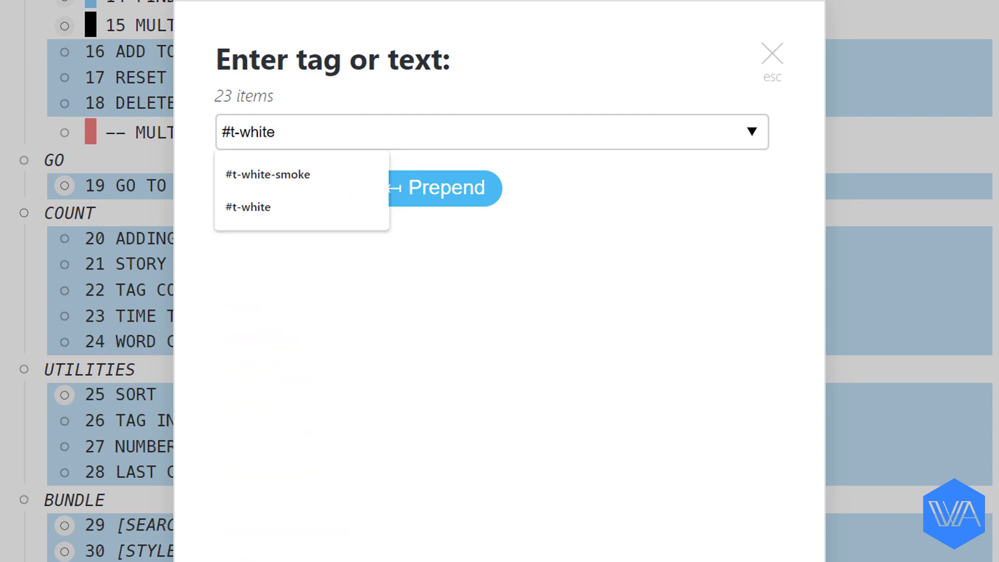
{"action": "key", "text": "Down"}
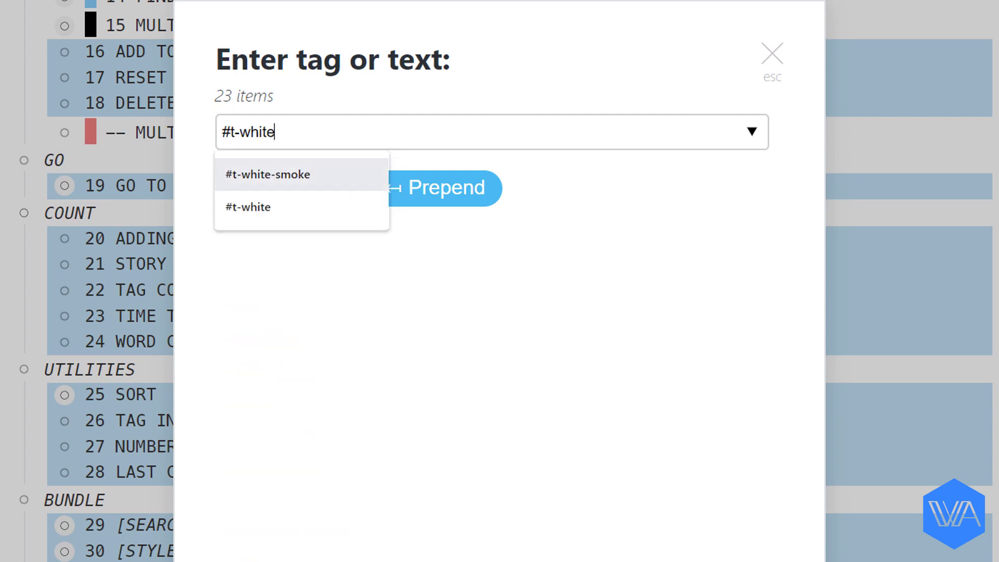
{"action": "key", "text": "Return"}
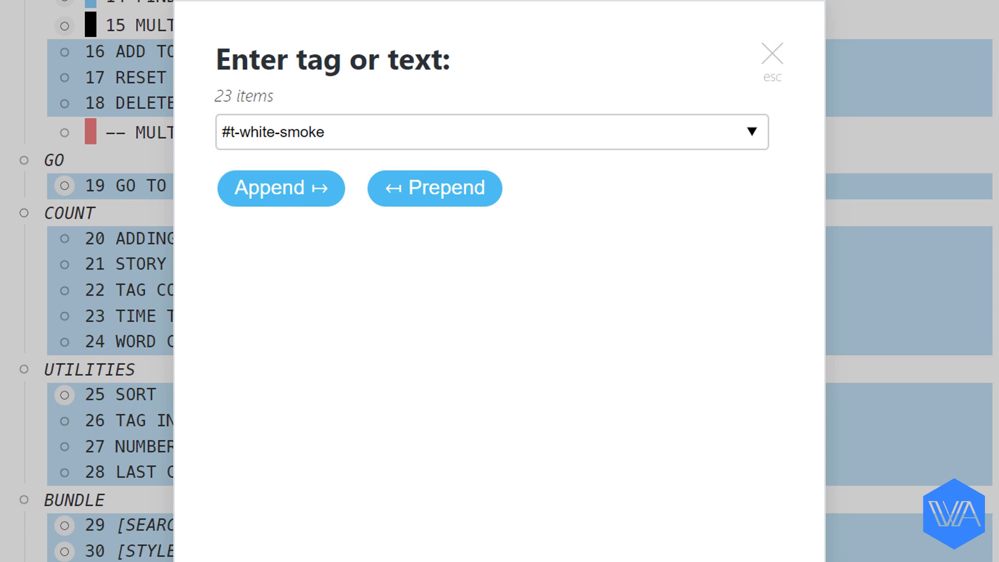
{"action": "key", "text": "Return"}
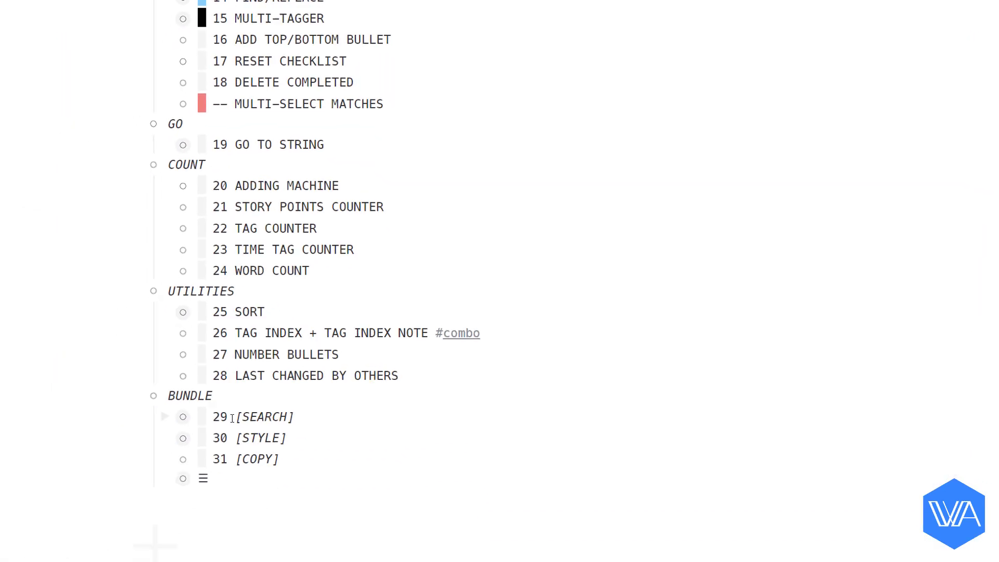
- Go to the KANBAN CALENDAR list through the WFx prompt
{"action": "scroll", "coordinate": [232, 418], "scroll_direction": "up", "scroll_amount": 10}
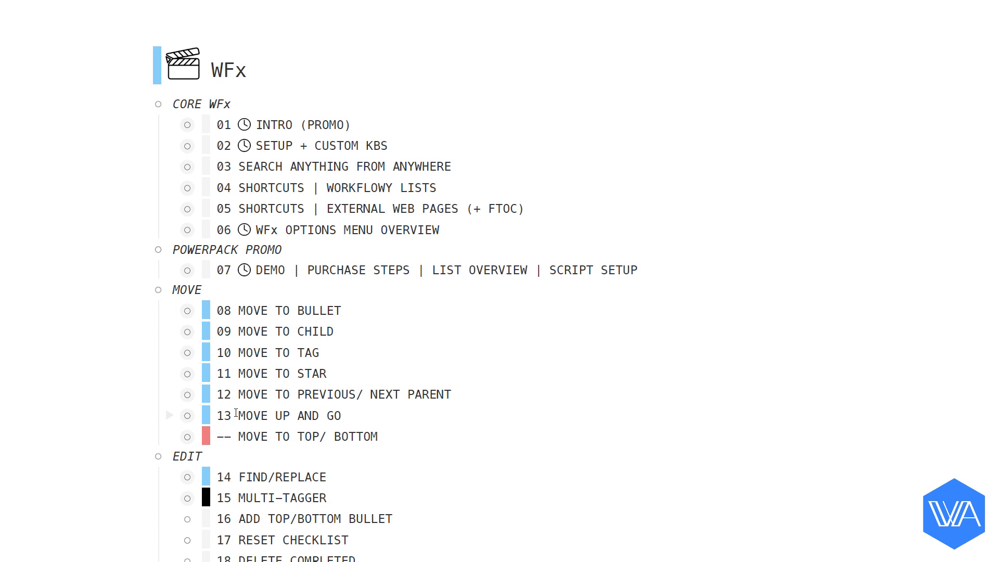
{"action": "type", "text": "up"}
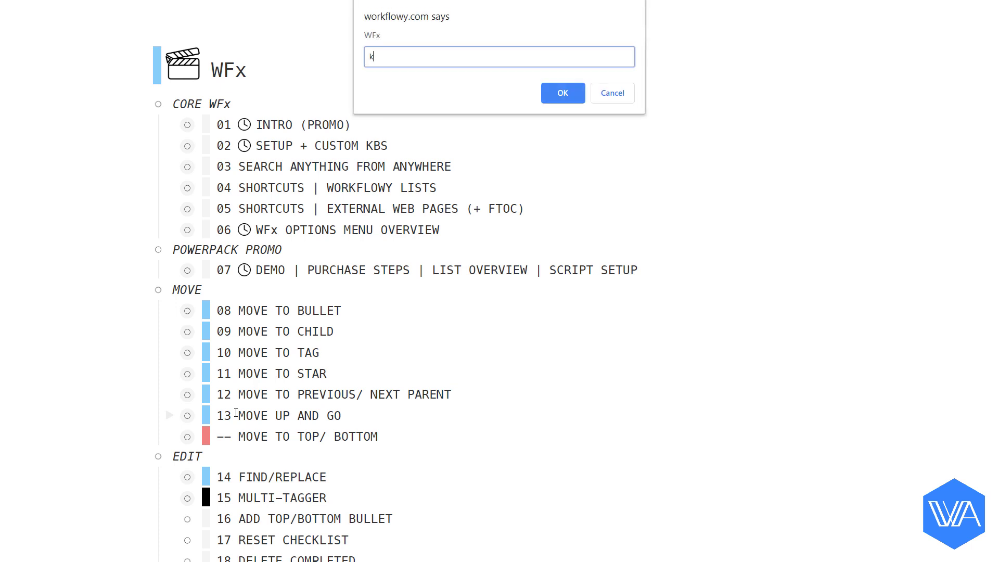
{"action": "key", "text": "Return"}
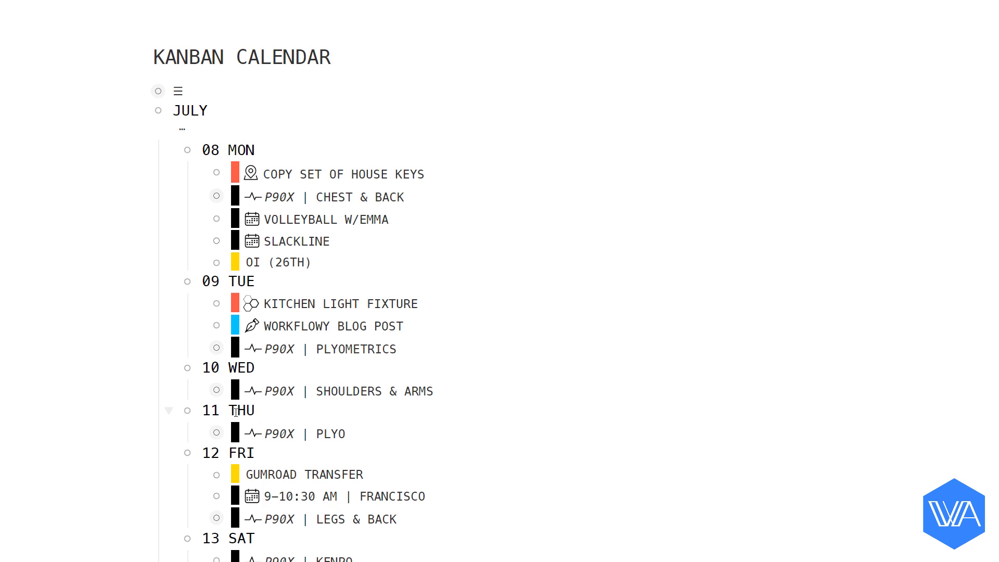
- Filter the Kanban Calendar to show only the yellow-tagged bullets in July and August
{"action": "scroll", "coordinate": [236, 413], "scroll_direction": "down", "scroll_amount": 3}
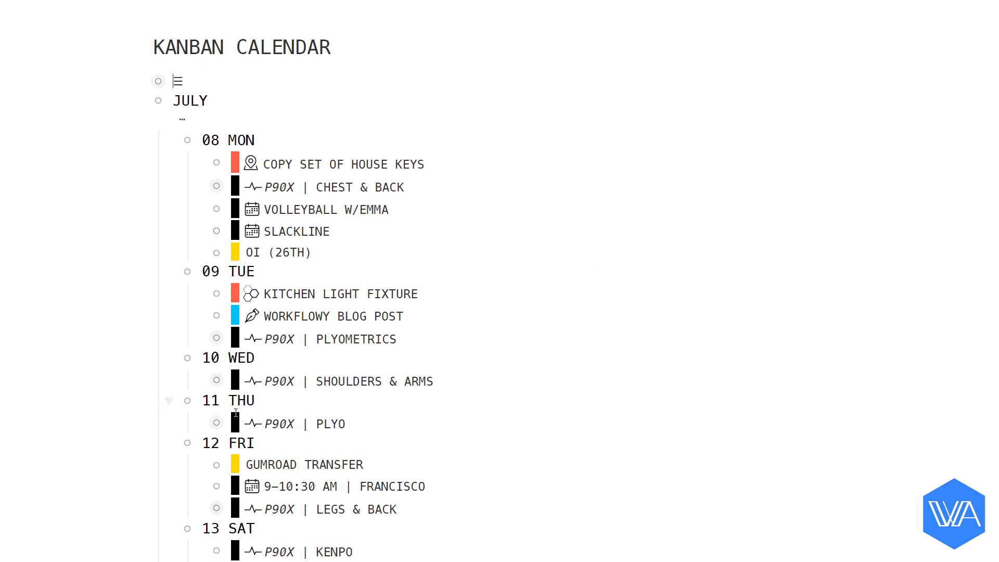
{"action": "scroll", "coordinate": [236, 413], "scroll_direction": "down", "scroll_amount": 9}
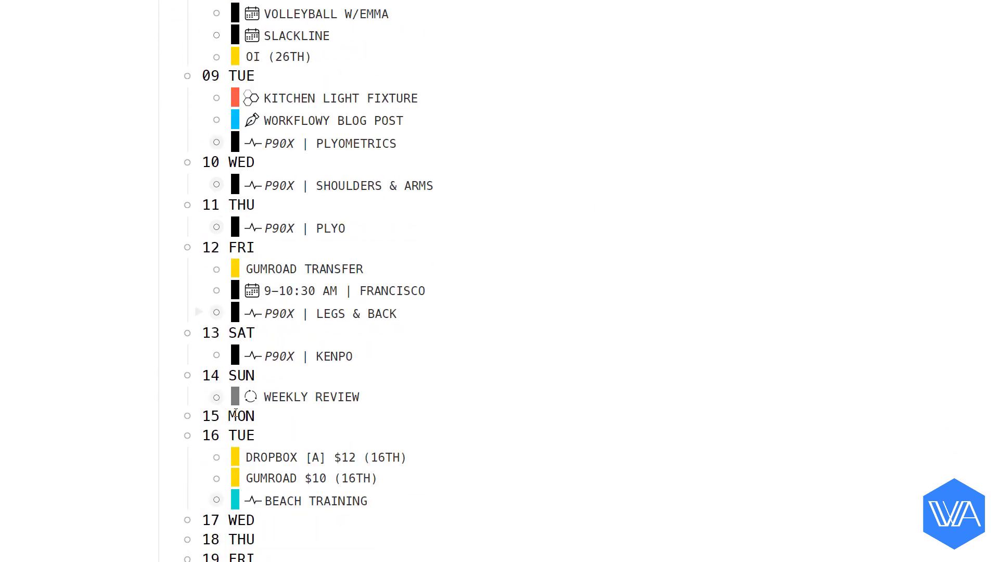
{"action": "scroll", "coordinate": [236, 412], "scroll_direction": "down", "scroll_amount": 5}
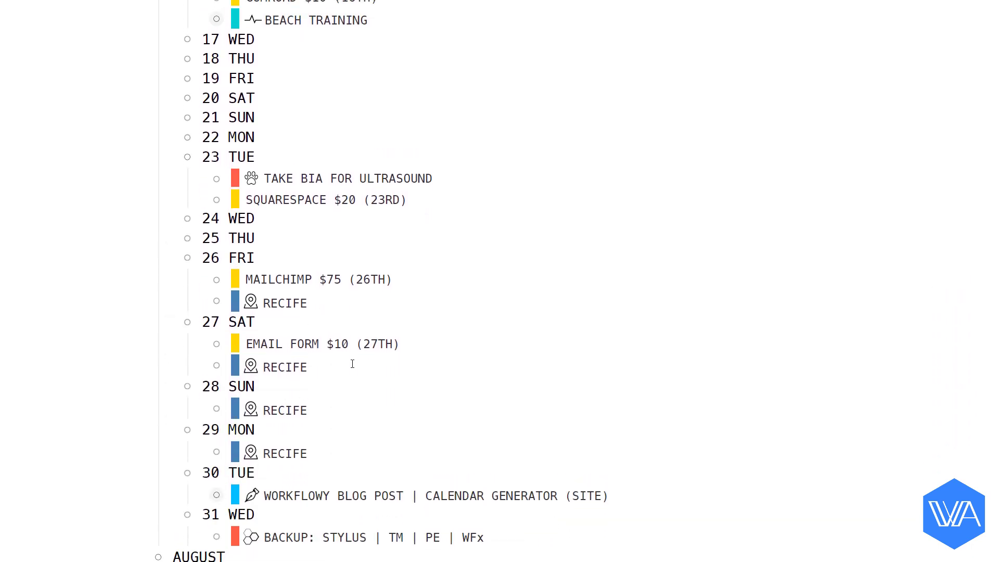
{"action": "left_click", "coordinate": [408, 281]}
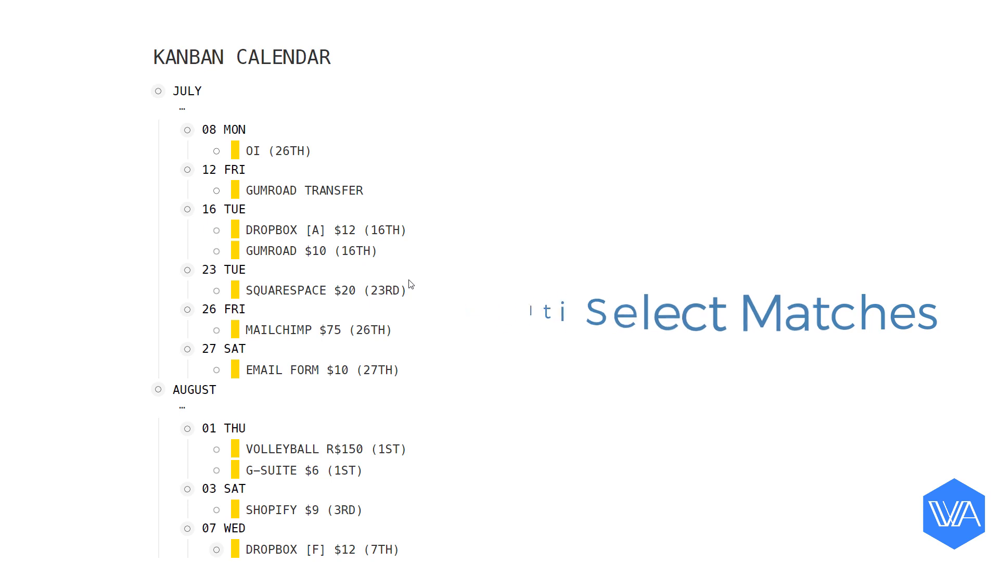
- Run the WFx Multi-Select Matches command (msm) to select every yellow-tagged bullet in the filtered calendar
{"action": "key", "text": "ctrl+;"}
{"action": "type", "text": "msm"}
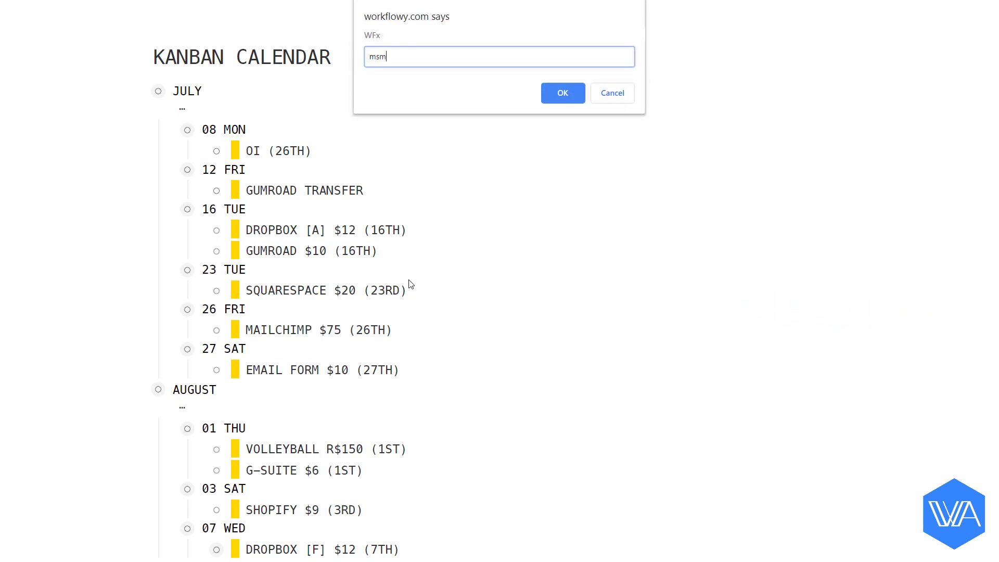
{"action": "key", "text": "Return"}
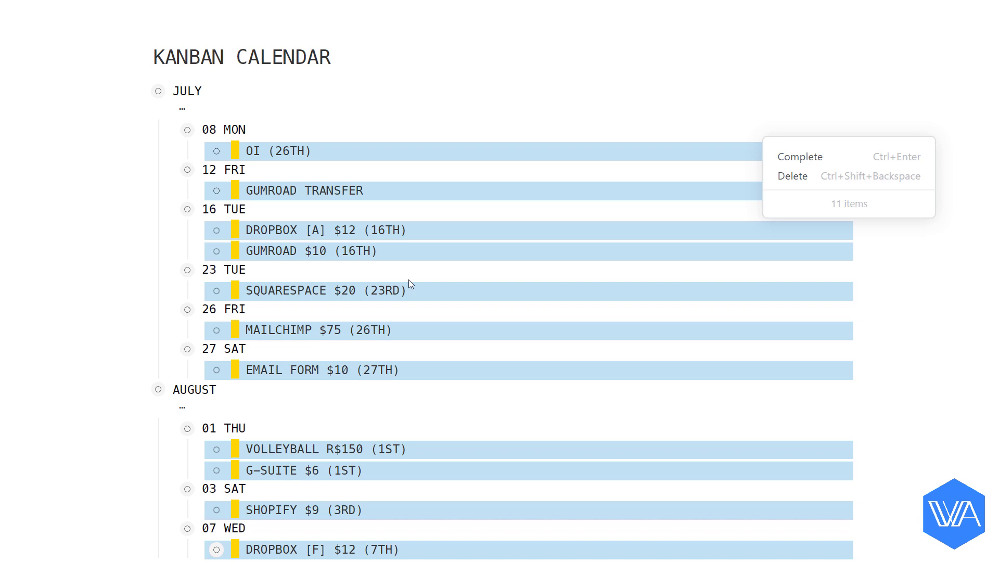
{"action": "key", "text": "ctrl+space"}
{"action": "type", "text": "mt"}
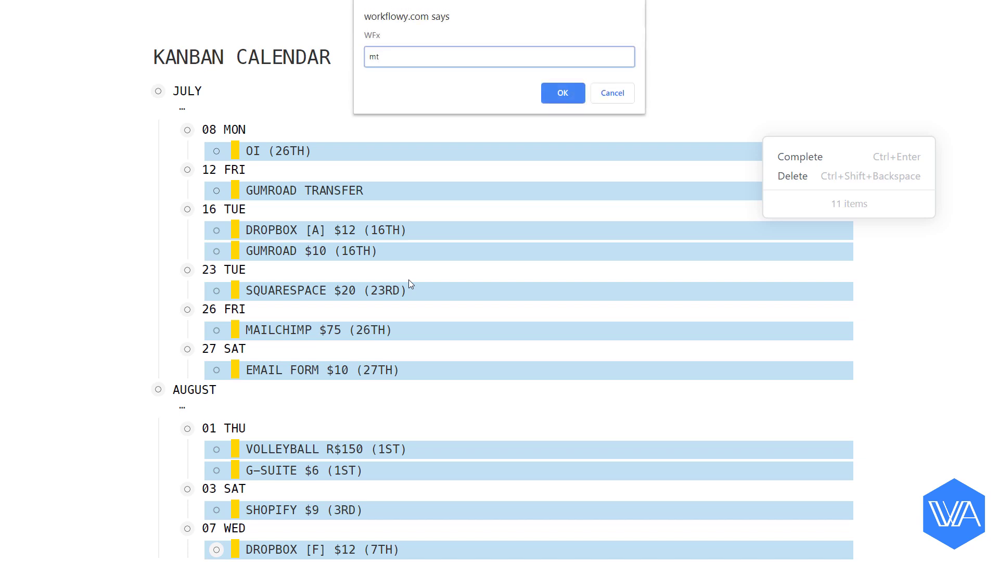
{"action": "key", "text": "Return"}
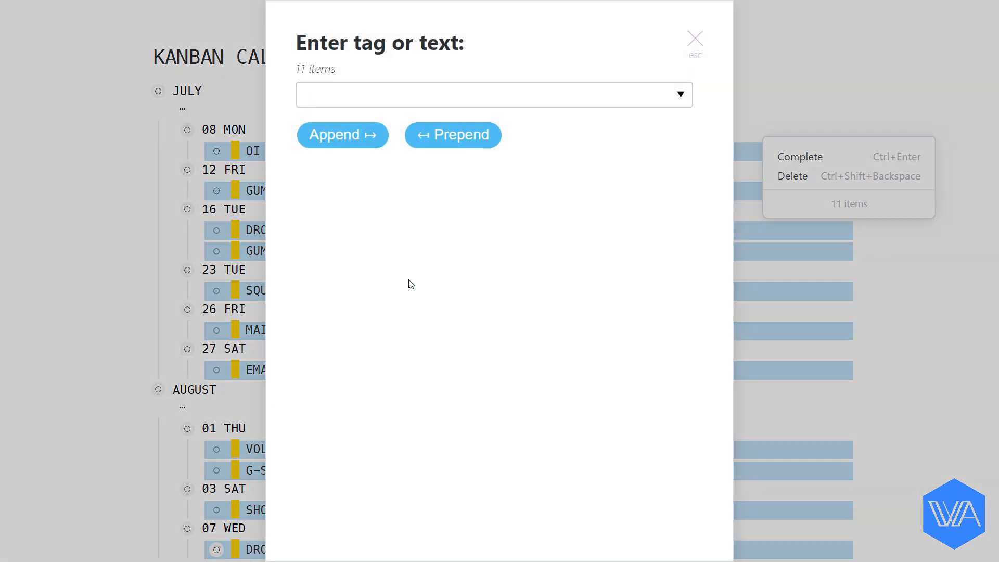
{"action": "type", "text": "@mo"}
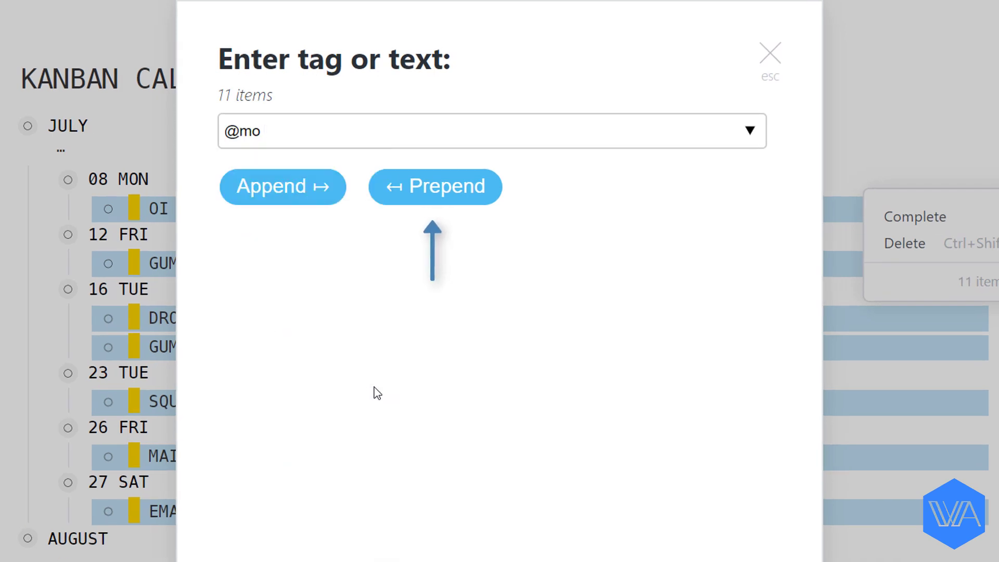
{"action": "left_click", "coordinate": [448, 192]}
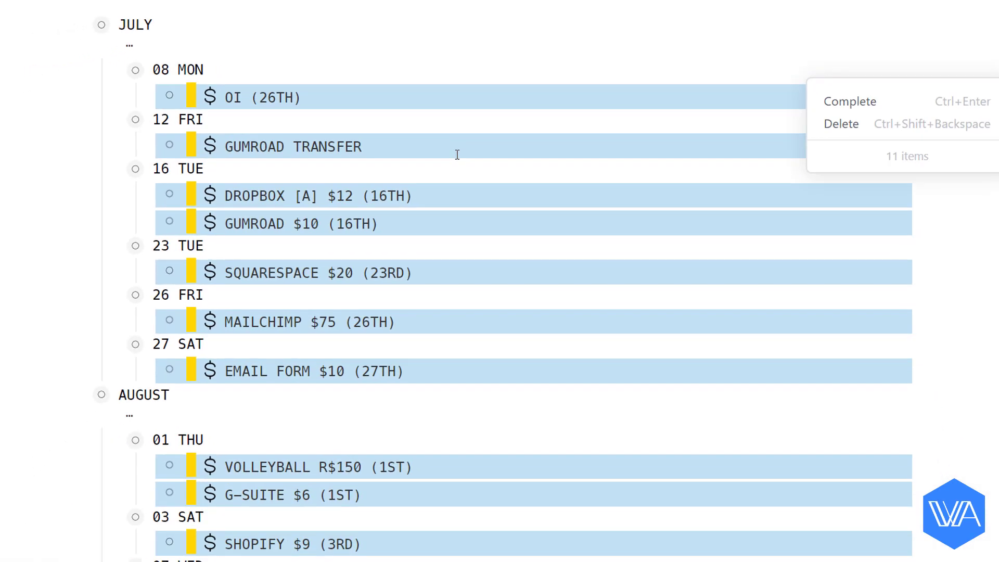
{"action": "left_click", "coordinate": [443, 149]}
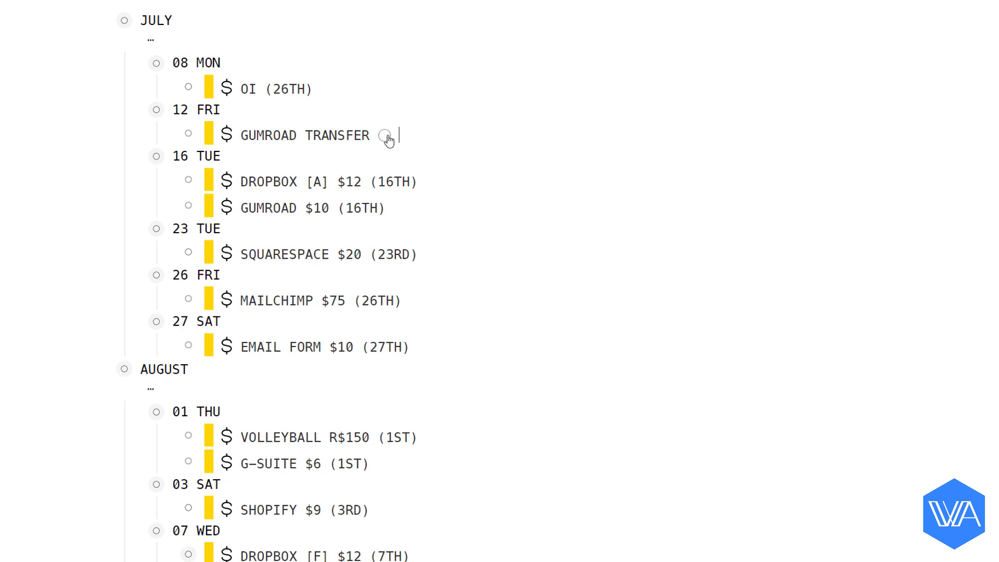
{"action": "key", "text": "Escape"}
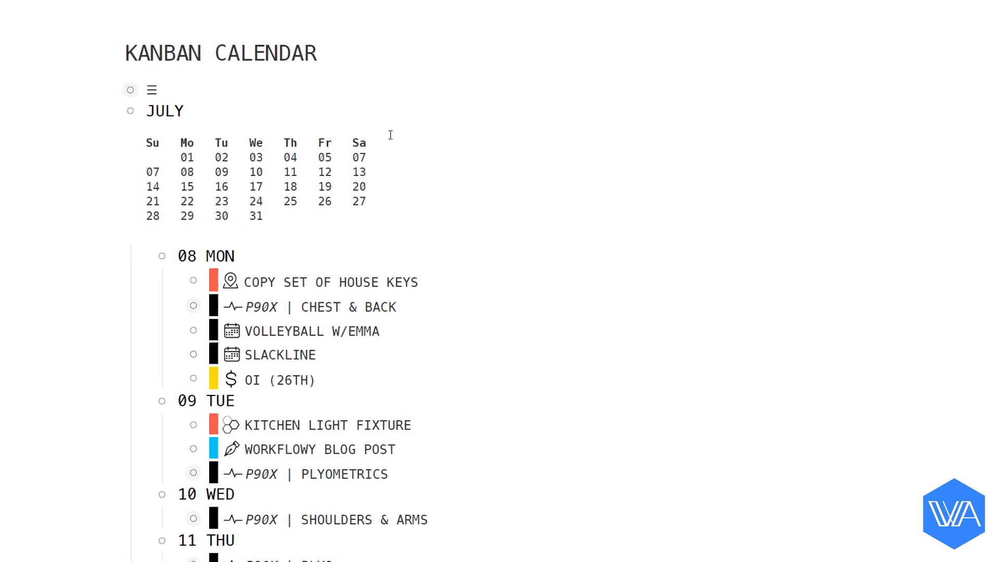
- Go to the Multi-Tagger list with the WFx shortcut wfx and zoom into its multiTagger #rfw script bullet
{"action": "key", "text": "ctrl+shift+x"}
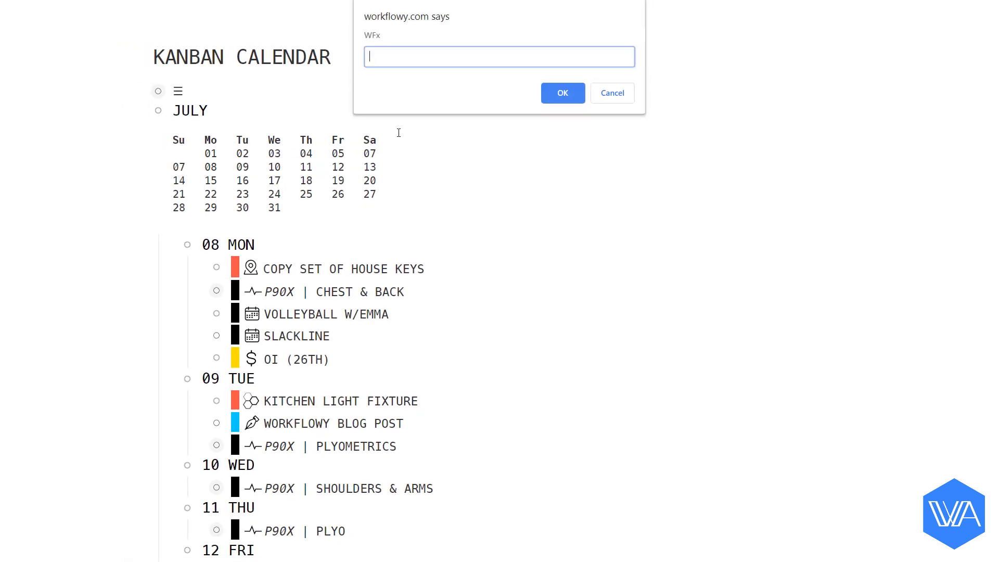
{"action": "type", "text": "wfx"}
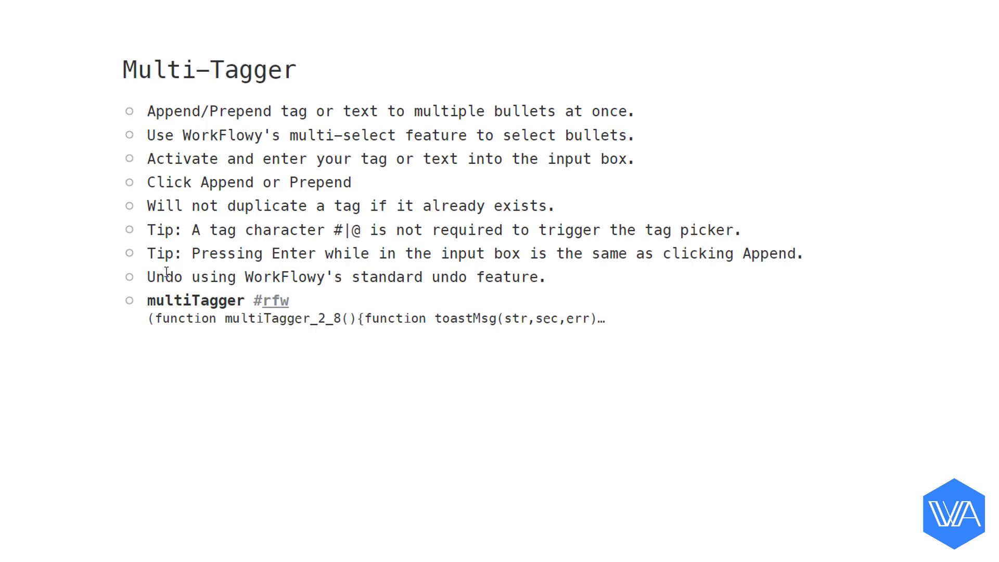
{"action": "left_click", "coordinate": [131, 307]}
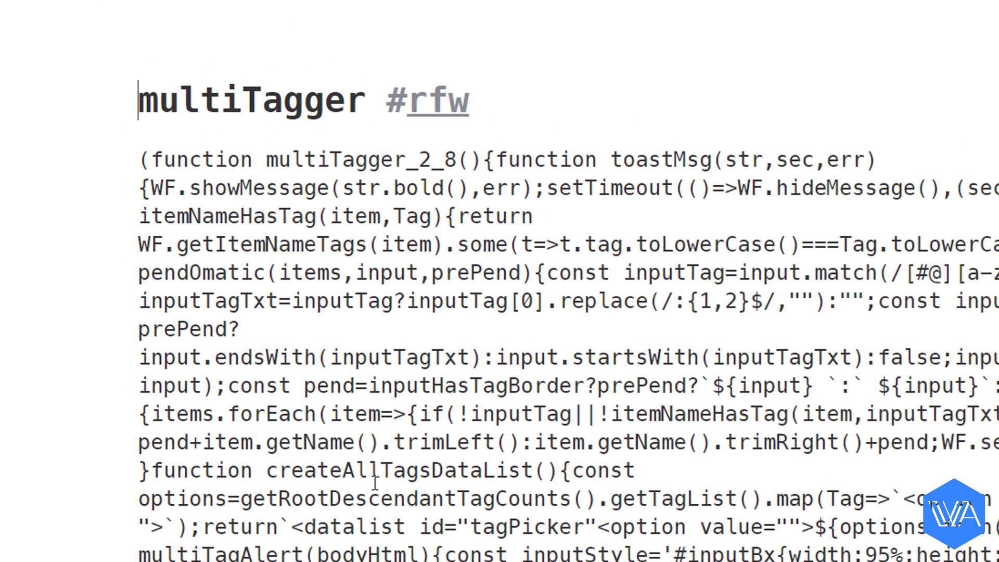
- Run the WFx command wfs on the multiTagger script bullet and save it with the shortcut mt
{"action": "key", "text": "alt+x"}
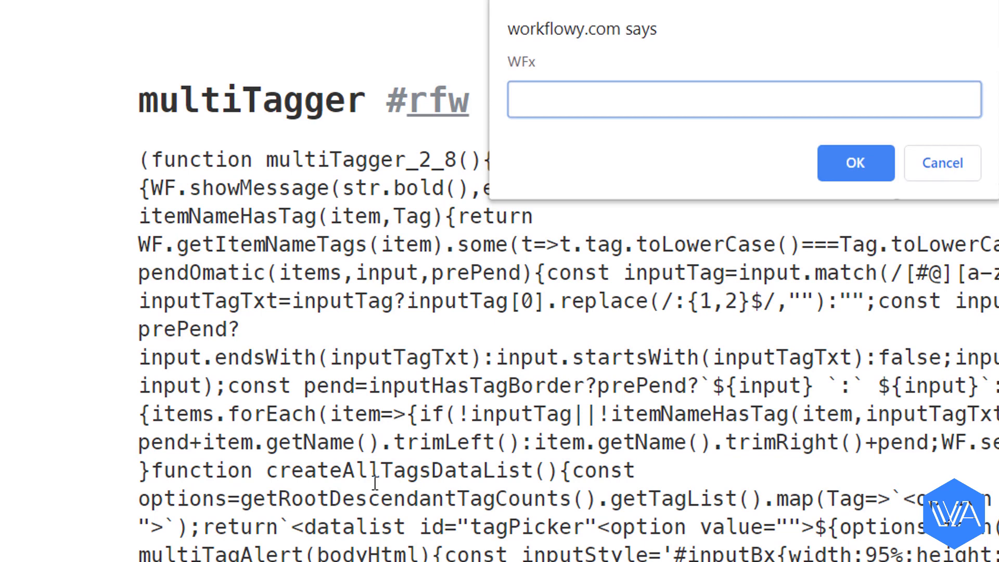
{"action": "type", "text": "wfs"}
{"action": "key", "text": "Return"}
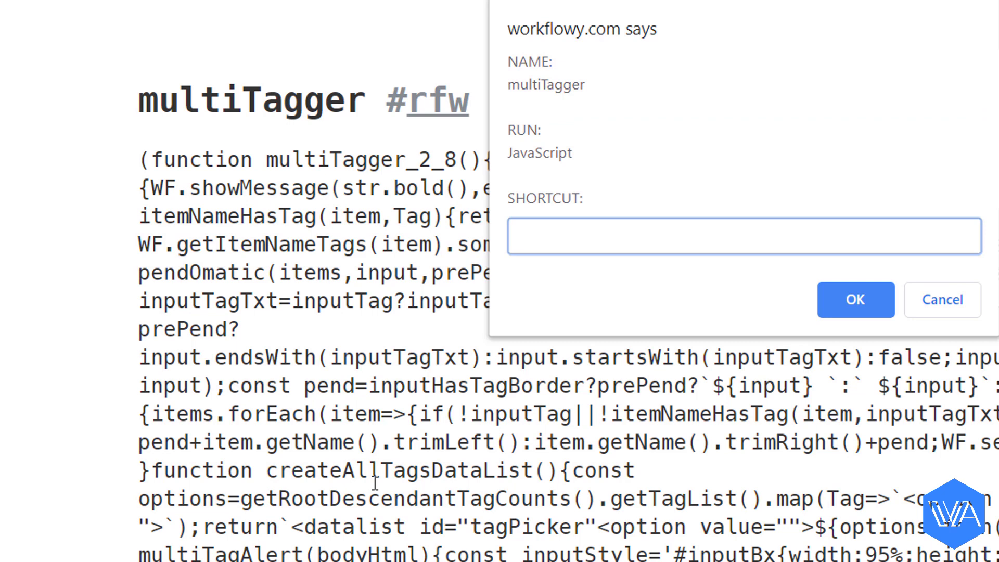
{"action": "type", "text": "mt"}
{"action": "key", "text": "Return"}
{"action": "key", "text": "Return"}
{"action": "key", "text": "Return"}
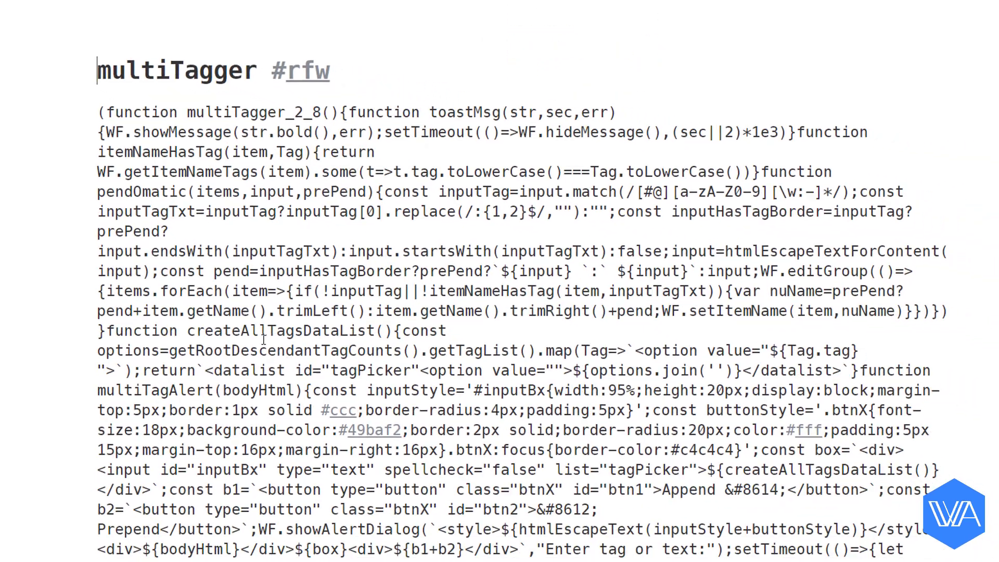